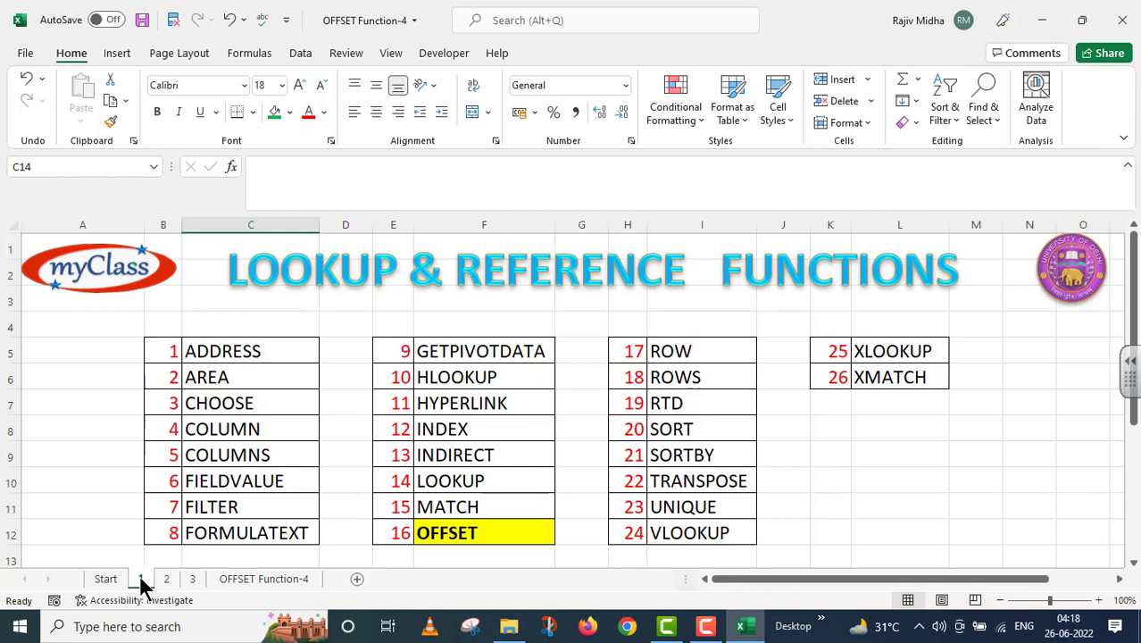
On the OFFSET Function-4 sheet, apply list data validation to Row cell K4 with the source values 1,2,3,4,5,6
{"action": "left_click", "coordinate": [167, 579]}
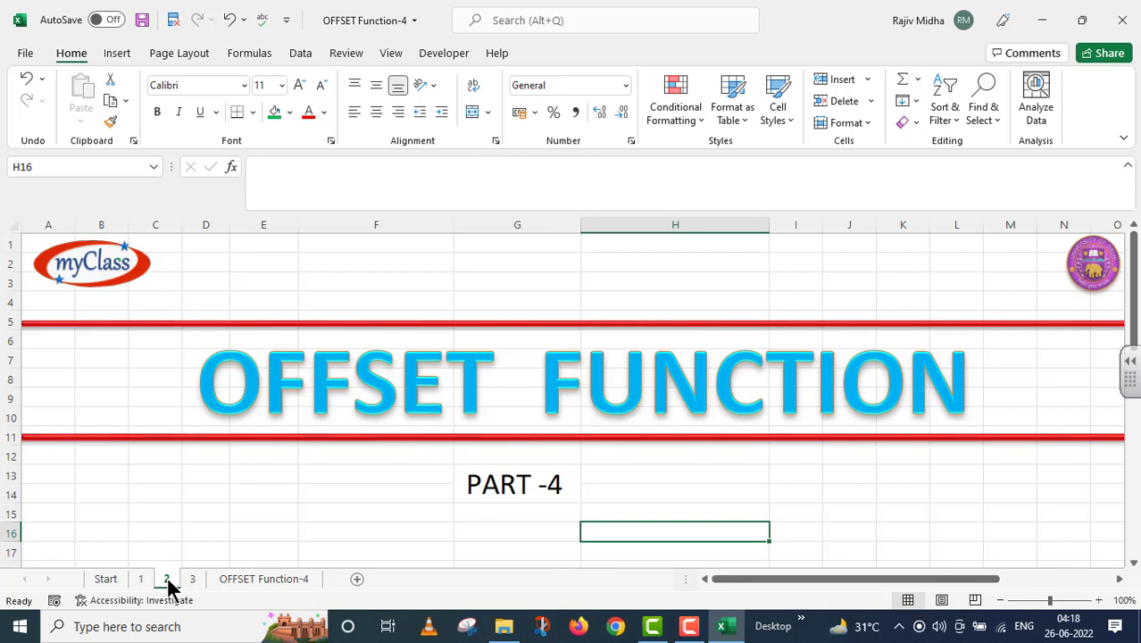
{"action": "left_click", "coordinate": [245, 579]}
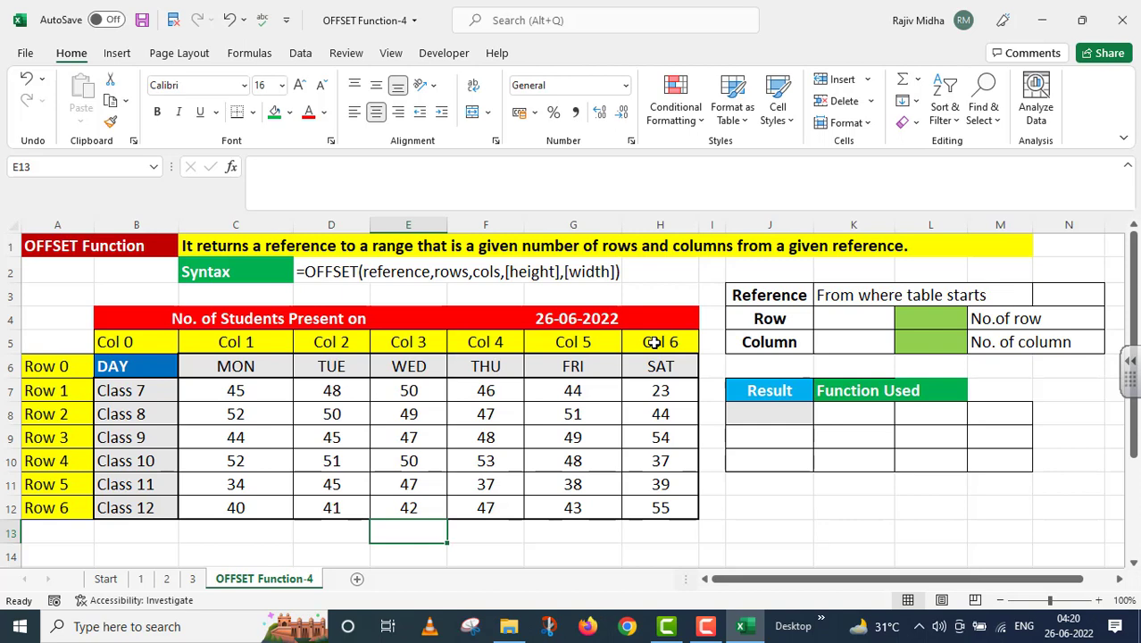
{"action": "left_click", "coordinate": [861, 317]}
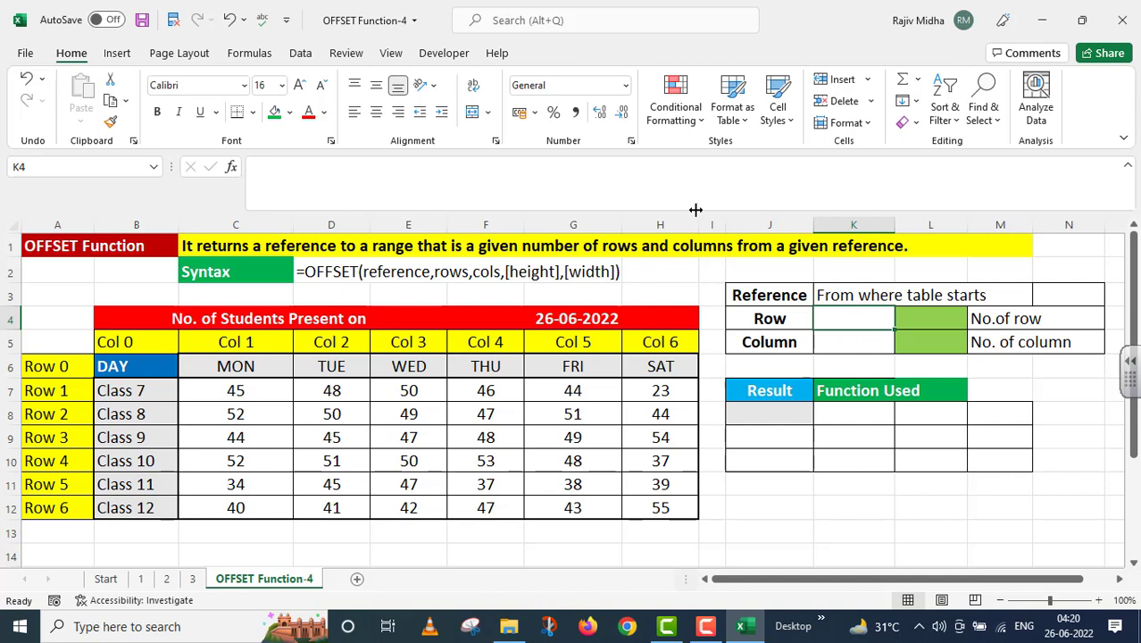
{"action": "left_click", "coordinate": [301, 54]}
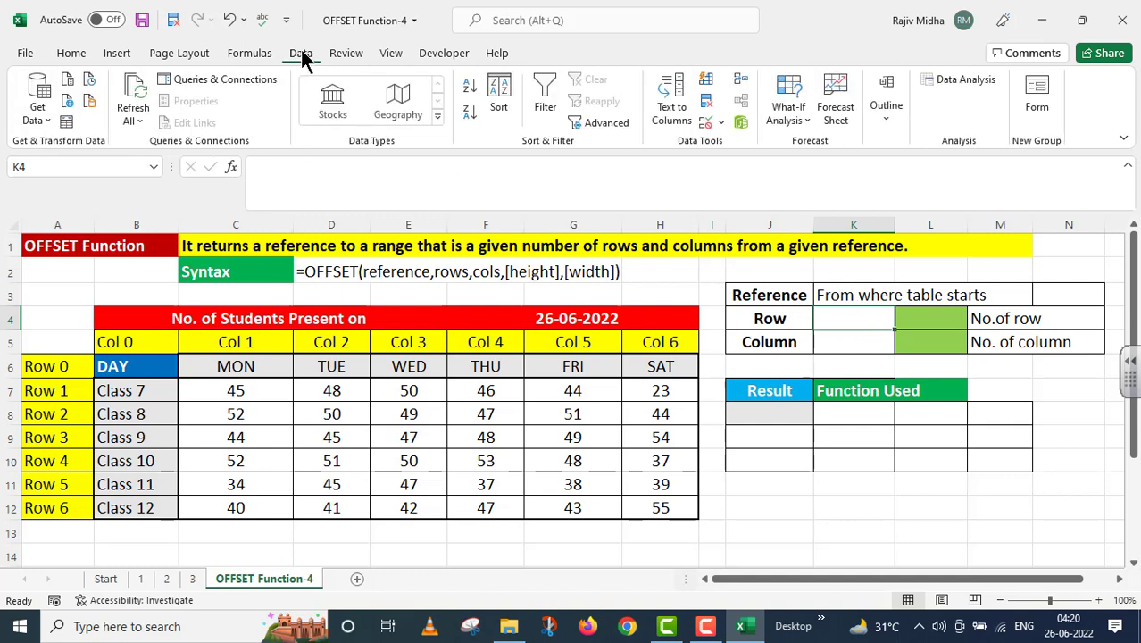
{"action": "left_click", "coordinate": [723, 124]}
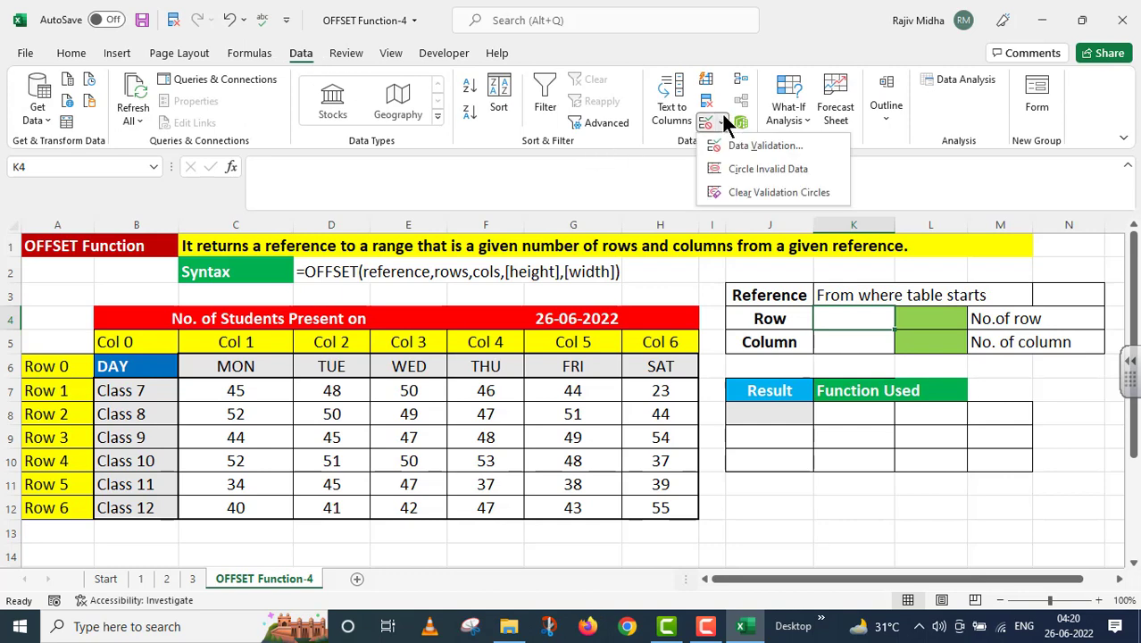
{"action": "left_click", "coordinate": [749, 147]}
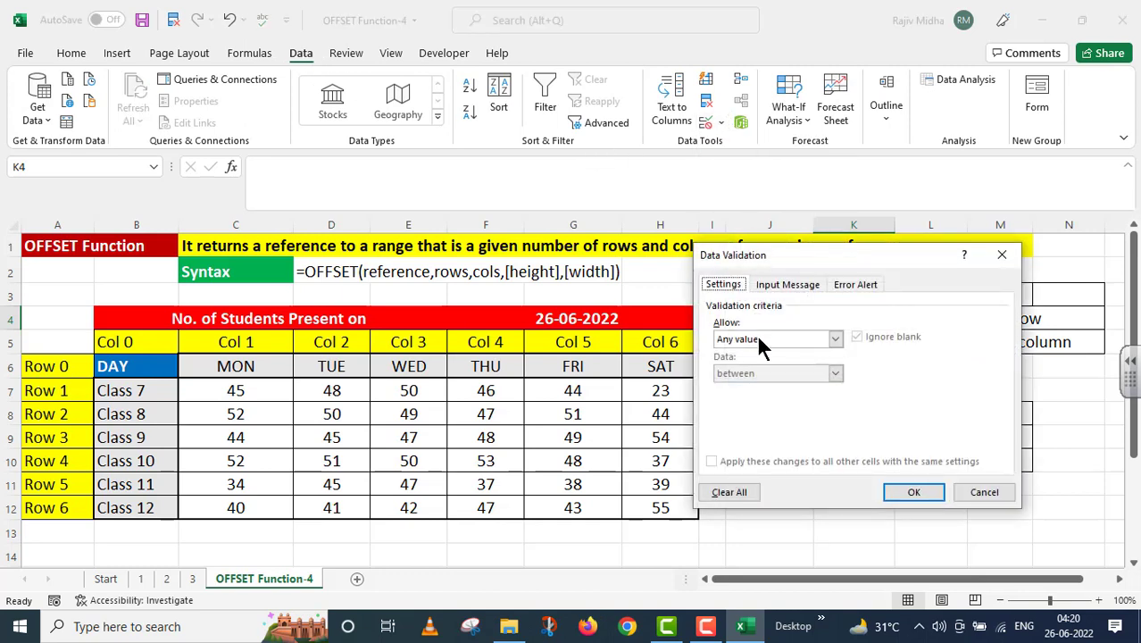
{"action": "left_click", "coordinate": [835, 338]}
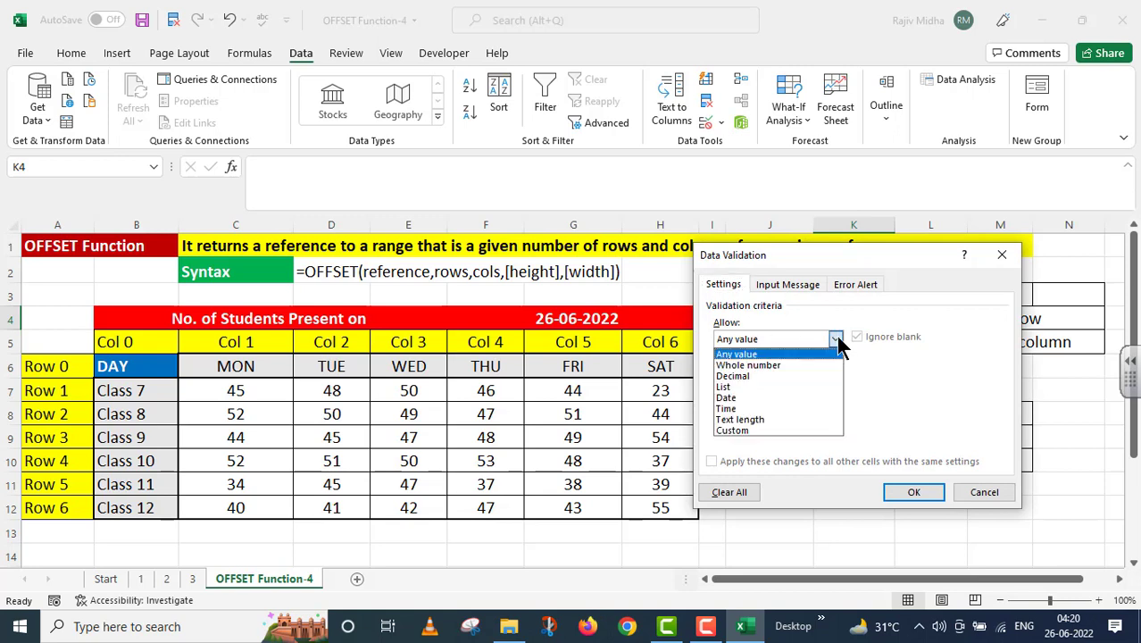
{"action": "left_click", "coordinate": [734, 389]}
{"action": "left_click", "coordinate": [728, 407]}
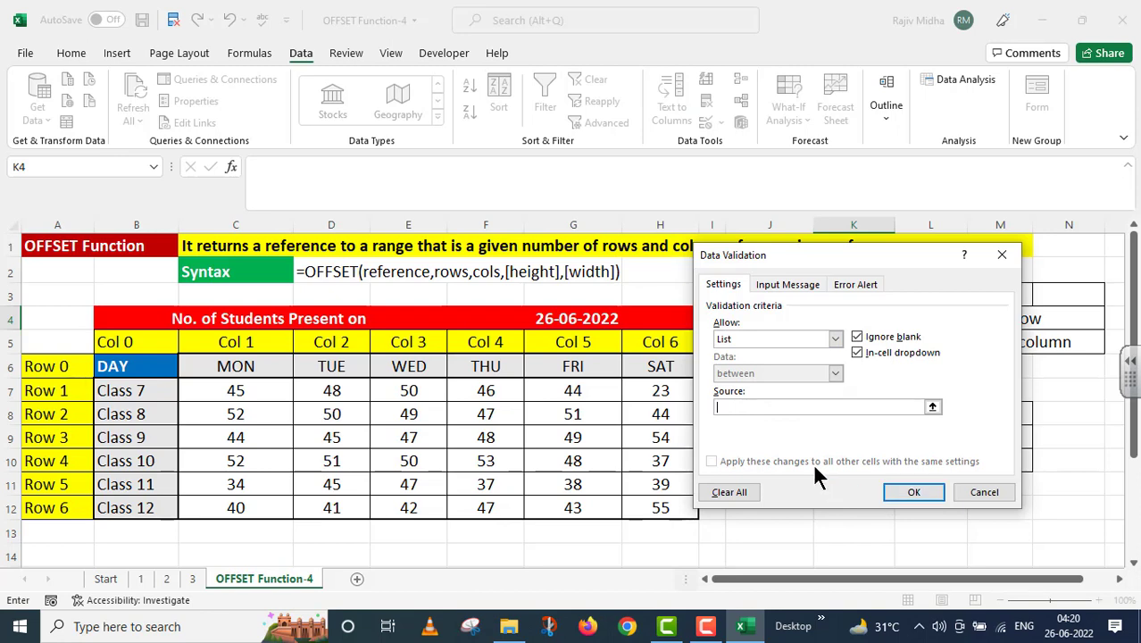
{"action": "type", "text": "1,2,3,4,5,6"}
{"action": "left_click", "coordinate": [911, 485]}
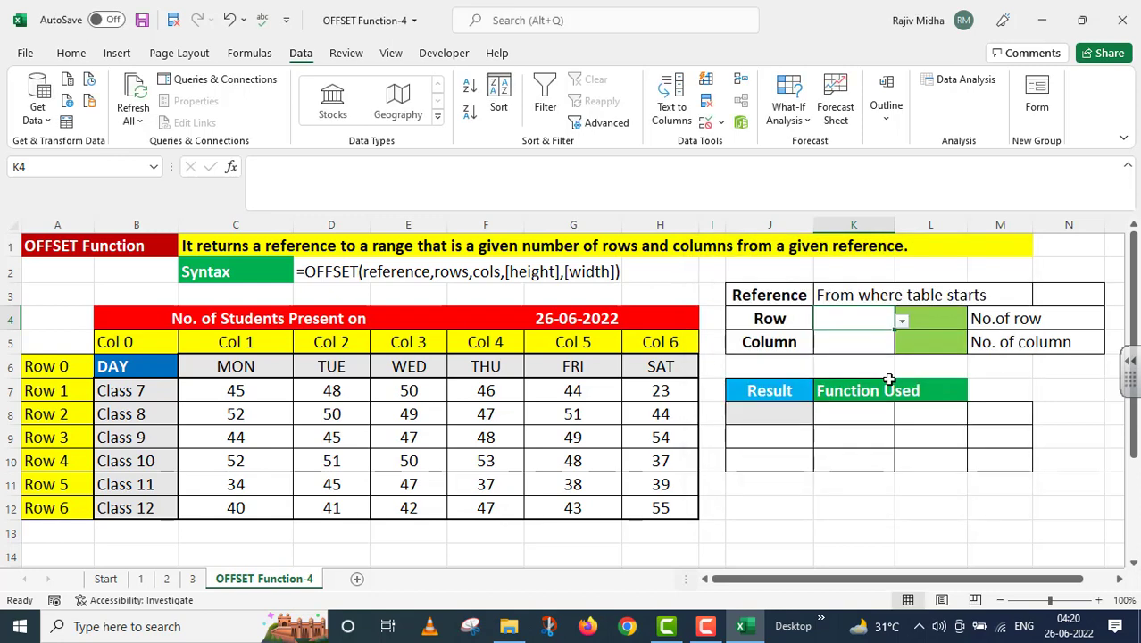
Try the dropdown list in K4 by choosing 6, then 2, and finally set the row number to 6
{"action": "left_click", "coordinate": [902, 322]}
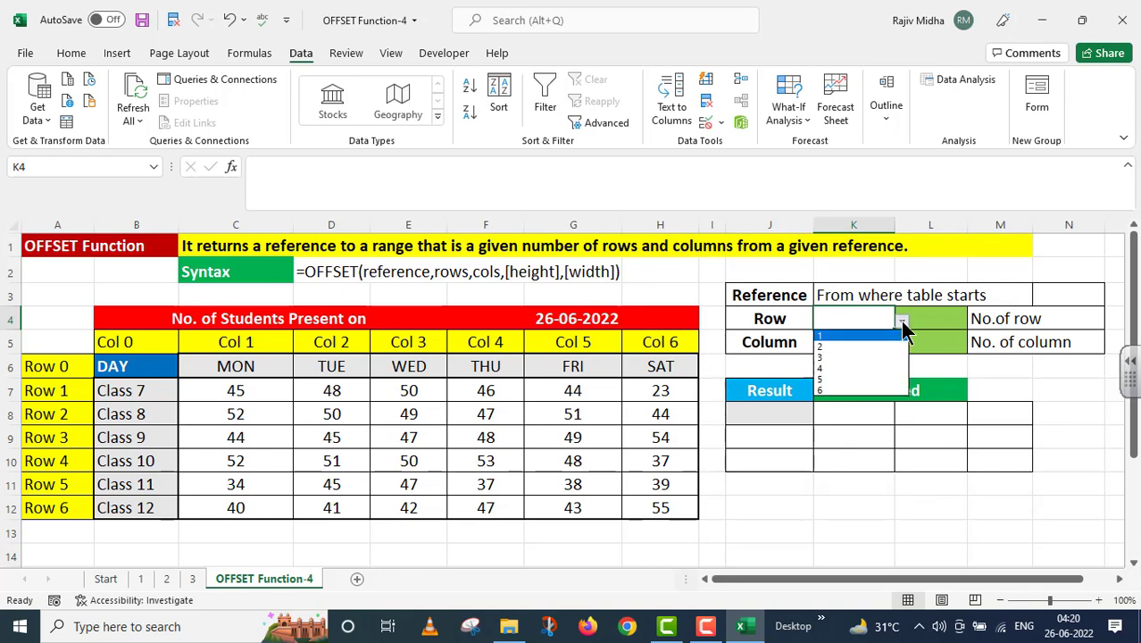
{"action": "left_click", "coordinate": [865, 390]}
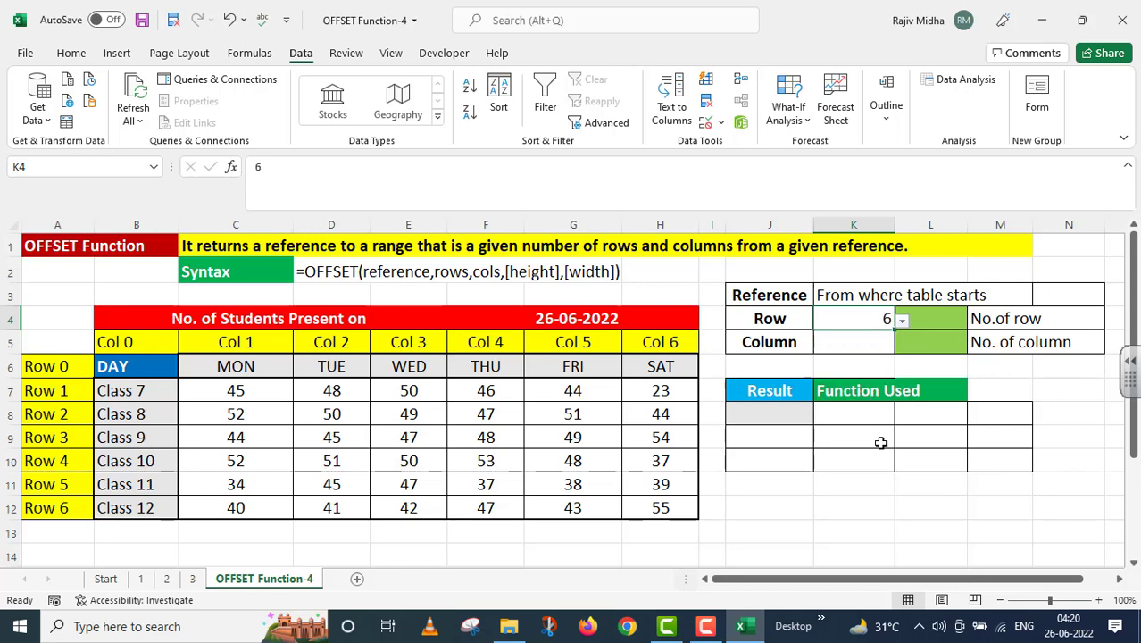
{"action": "left_click", "coordinate": [902, 322]}
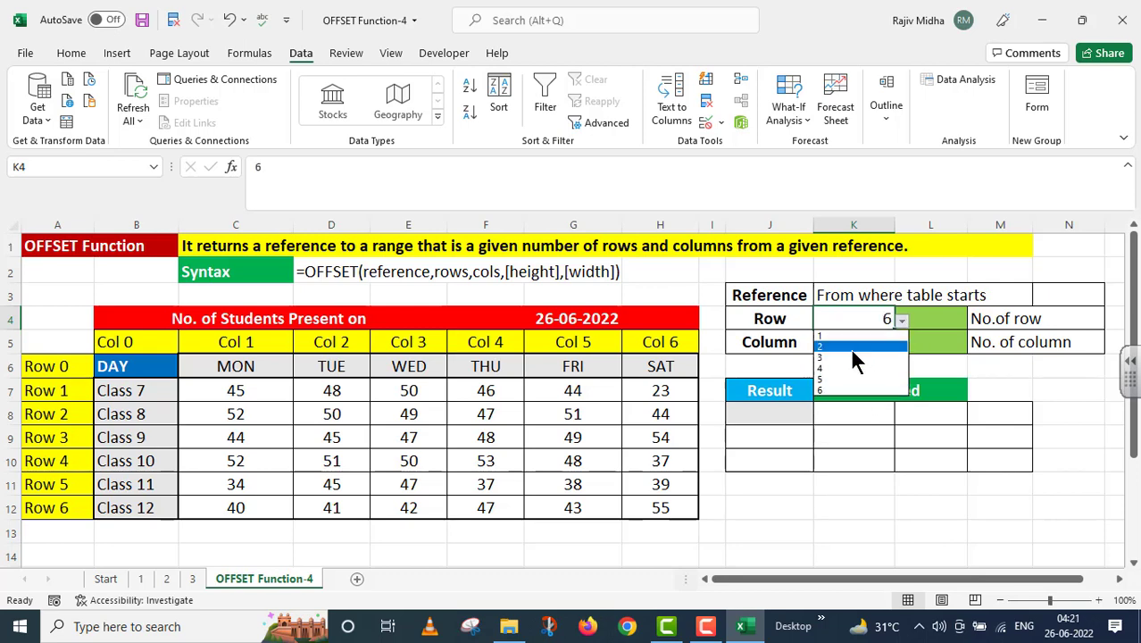
{"action": "left_click", "coordinate": [857, 348]}
{"action": "left_click", "coordinate": [902, 325]}
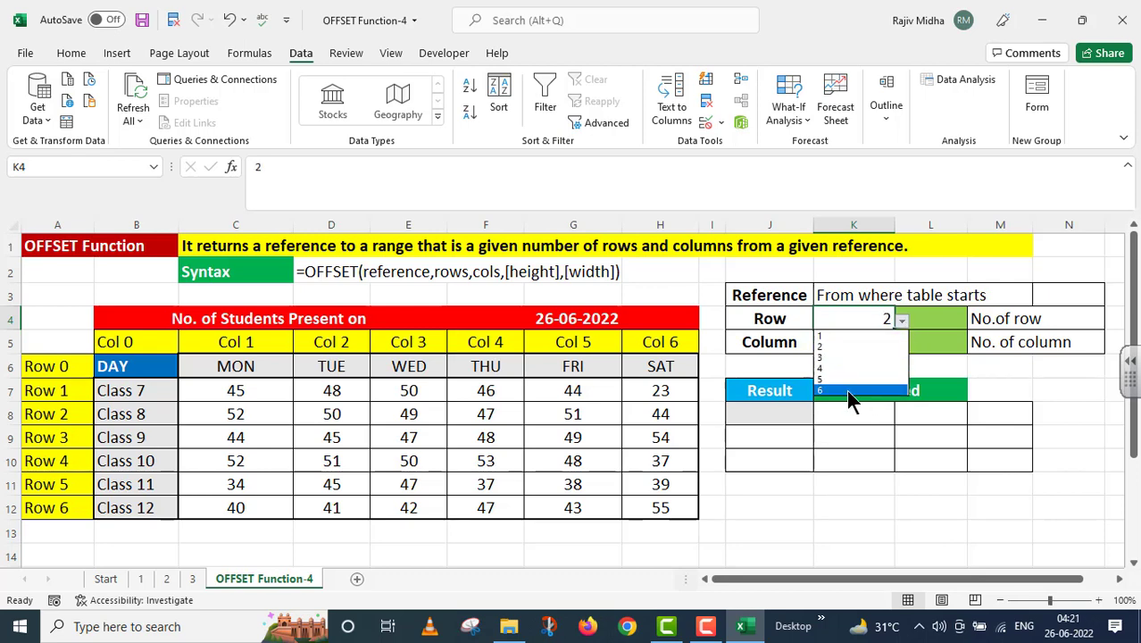
{"action": "left_click", "coordinate": [850, 395]}
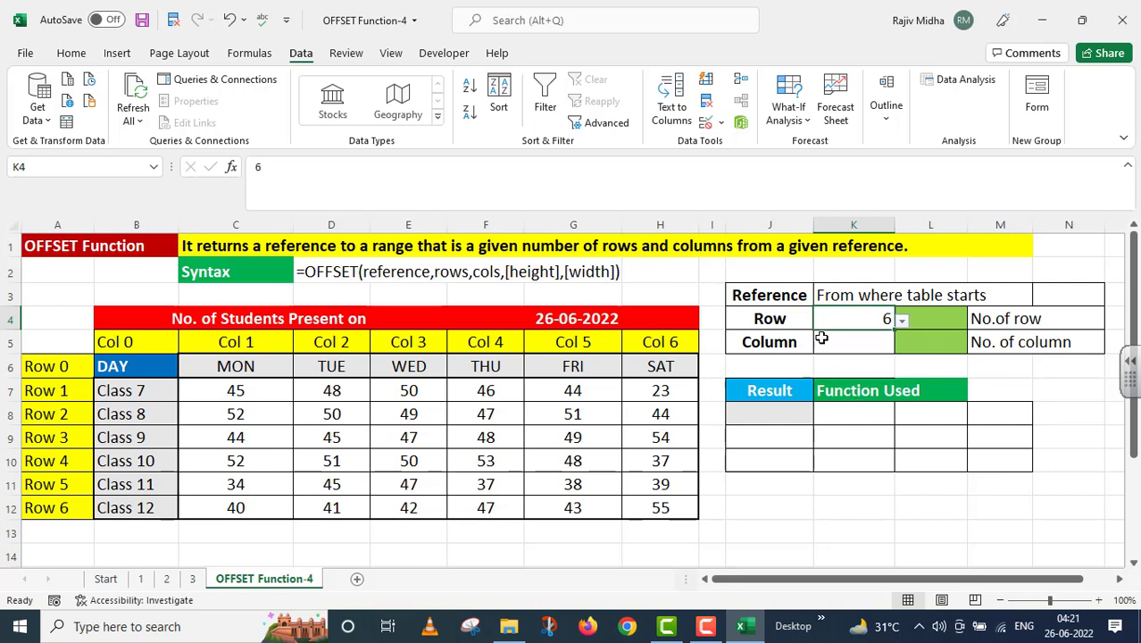
Copy K4 with its value 6 and dropdown list into Column cell K5
{"action": "key", "text": "ctrl+c"}
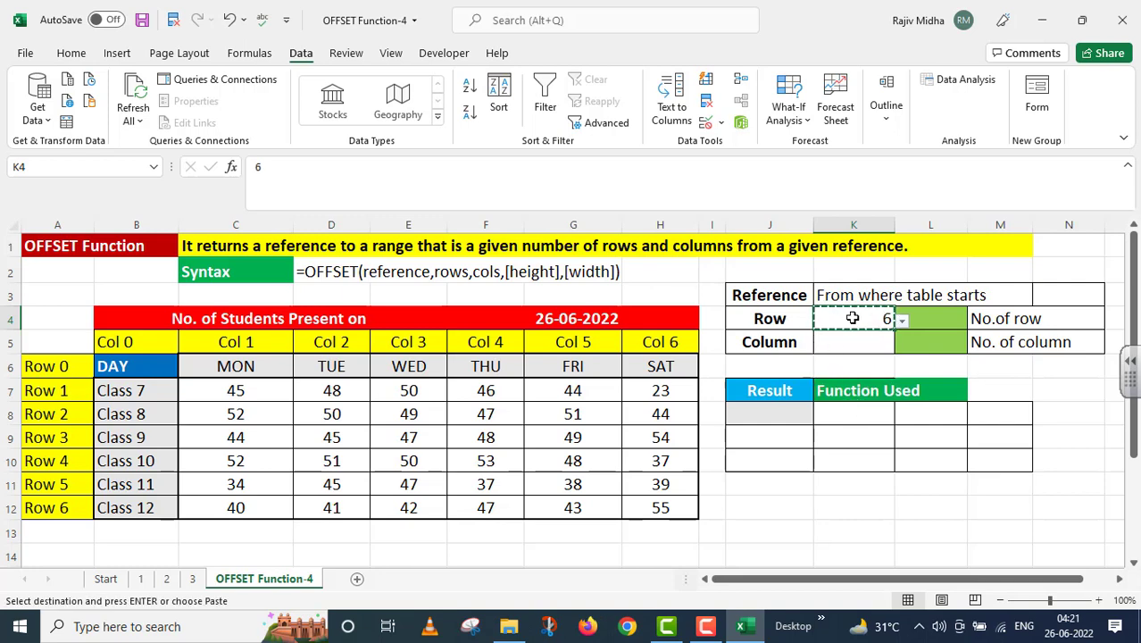
{"action": "left_click", "coordinate": [833, 341]}
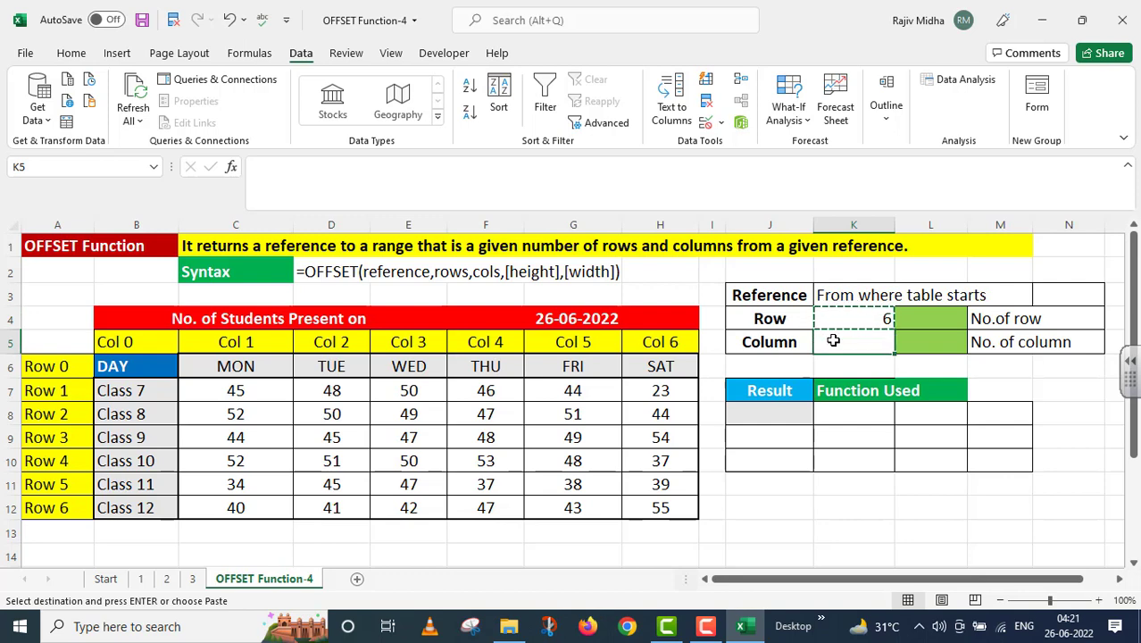
{"action": "key", "text": "ctrl+v"}
{"action": "left_click", "coordinate": [852, 509]}
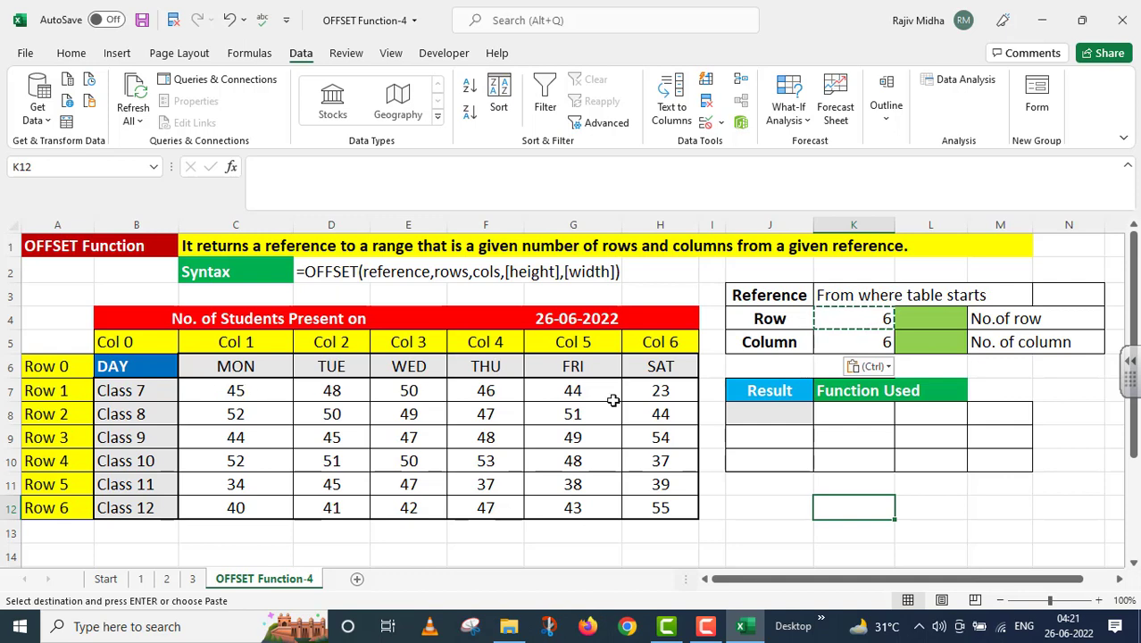
{"action": "mouse_move", "coordinate": [623, 493]}
{"action": "left_mouse_down"}
{"action": "mouse_move", "coordinate": [671, 520]}
{"action": "mouse_move", "coordinate": [636, 489]}
{"action": "left_mouse_up"}
In result cell J8, begin an OFFSET formula with reference B6, rows $K$4 and columns $K$5 as absolute references
{"action": "double_click", "coordinate": [766, 412]}
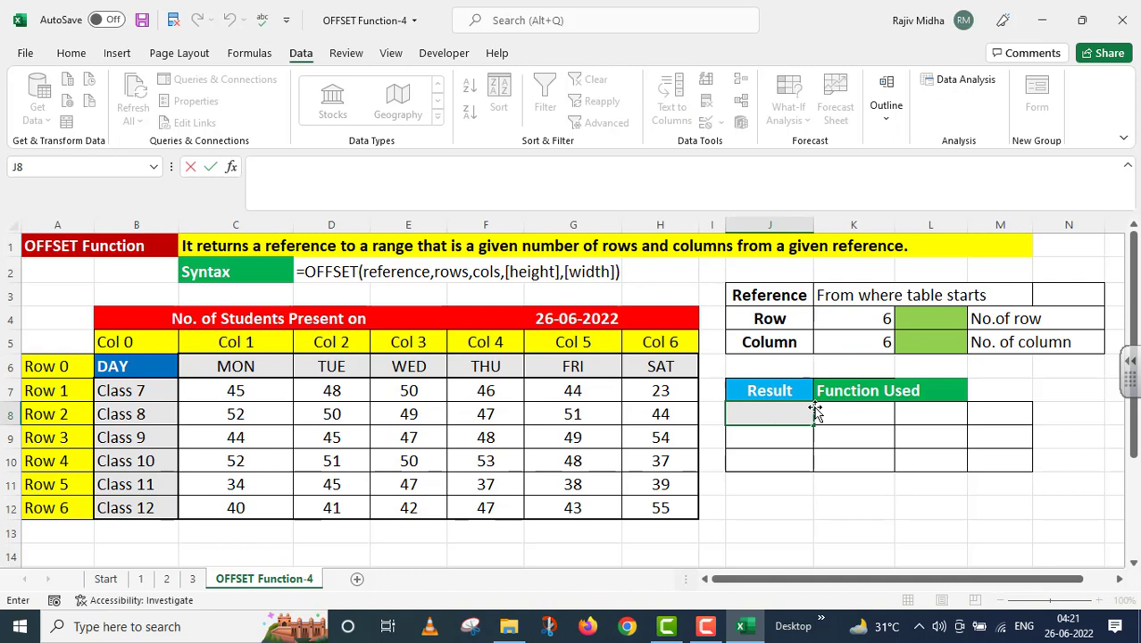
{"action": "type", "text": "="}
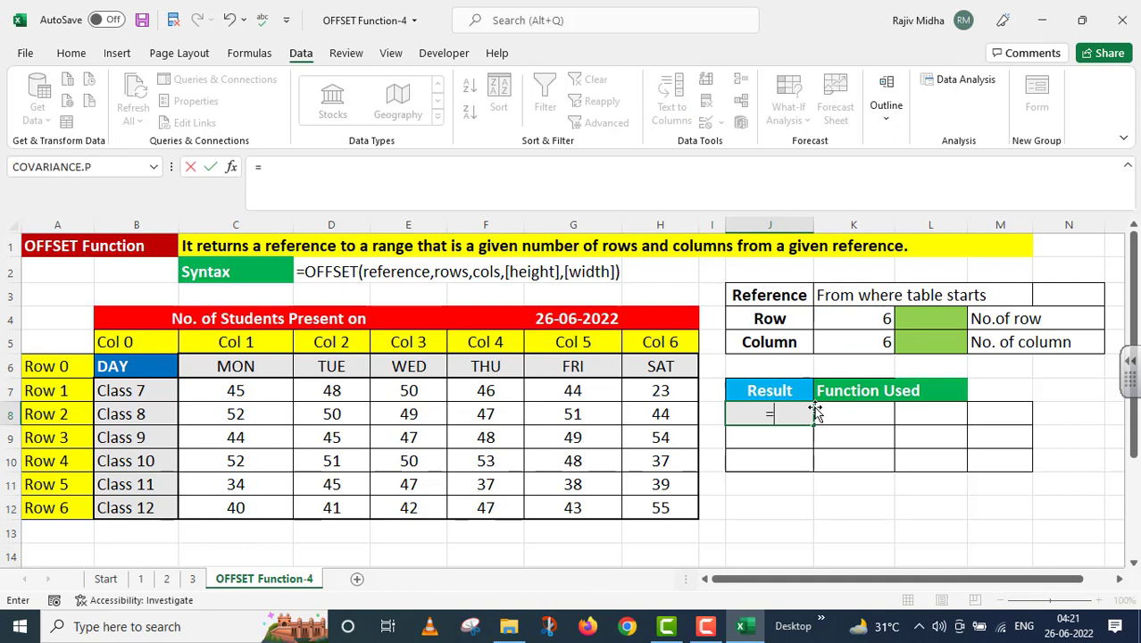
{"action": "type", "text": "OFFSET"}
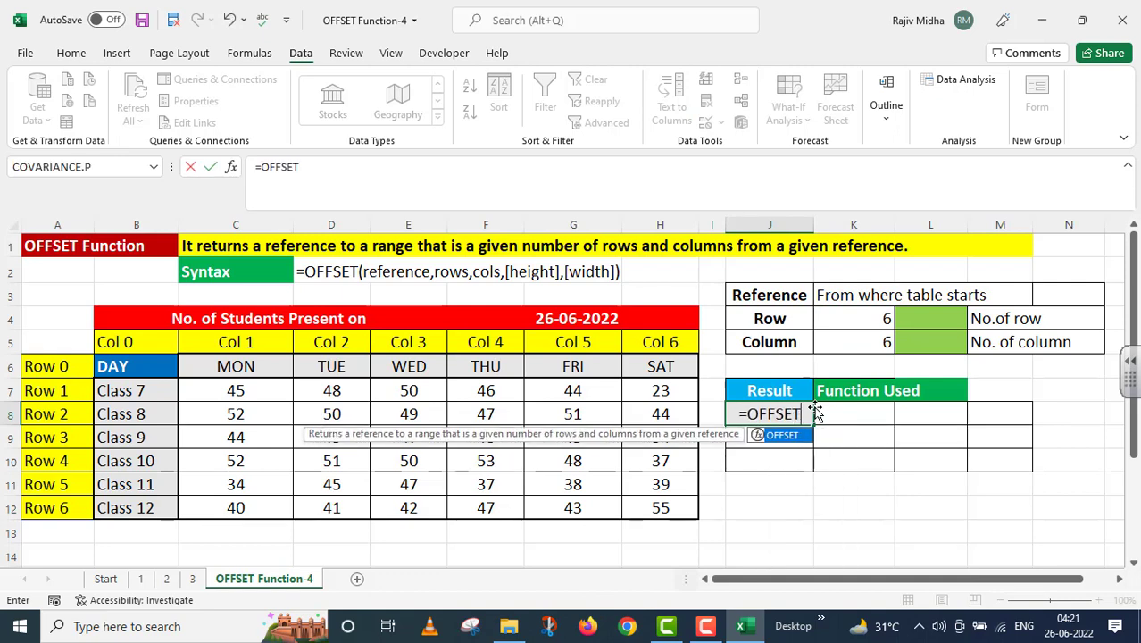
{"action": "type", "text": "("}
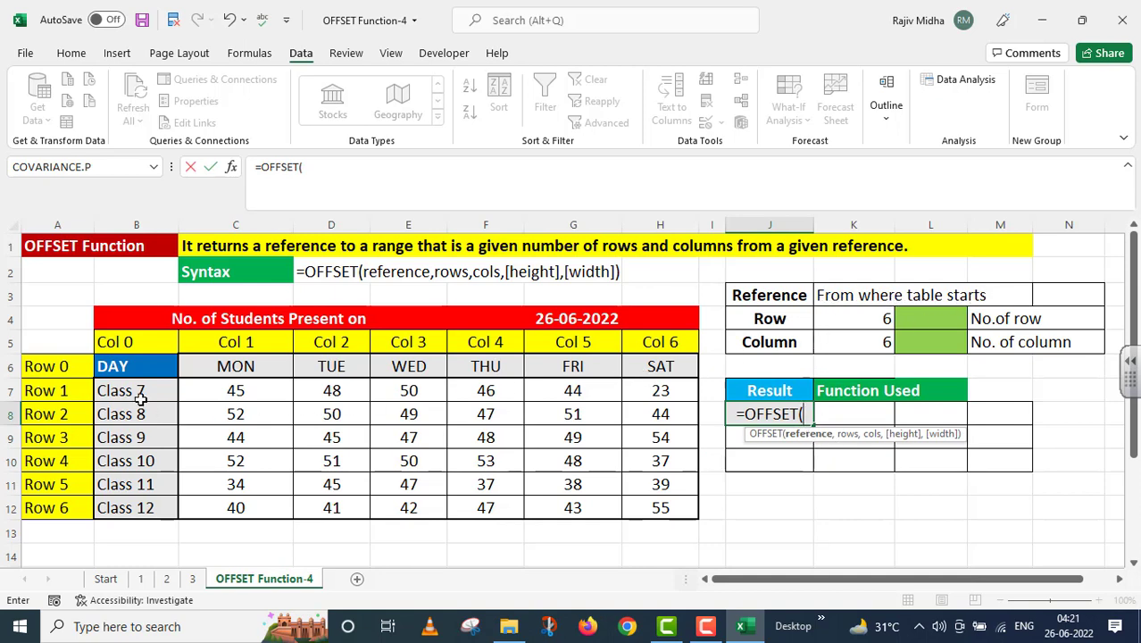
{"action": "left_click", "coordinate": [139, 366]}
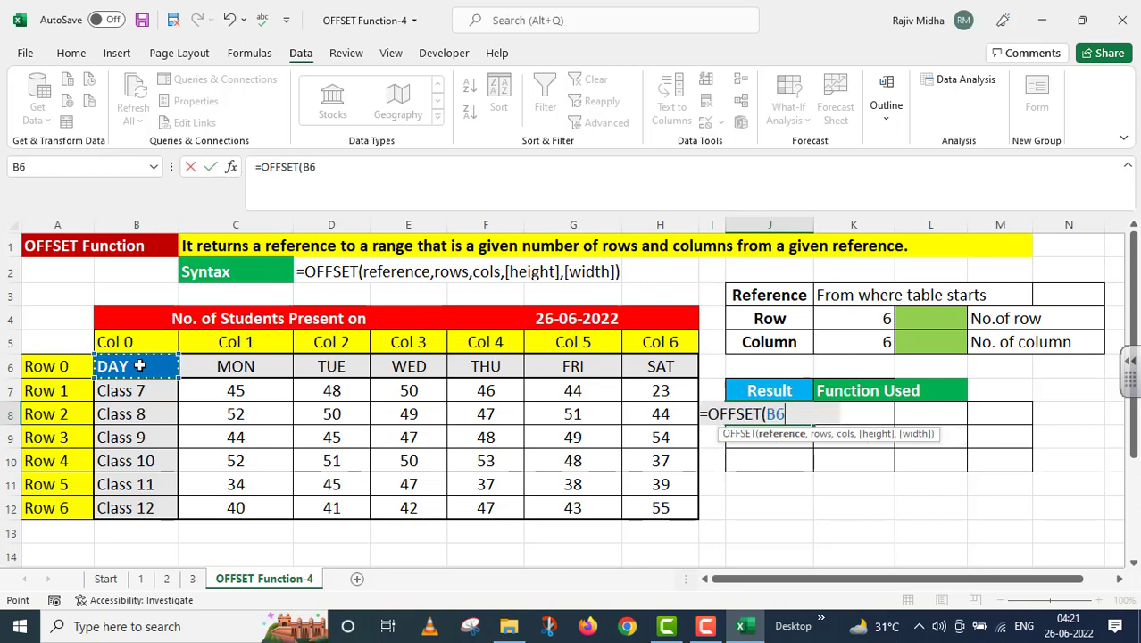
{"action": "type", "text": ","}
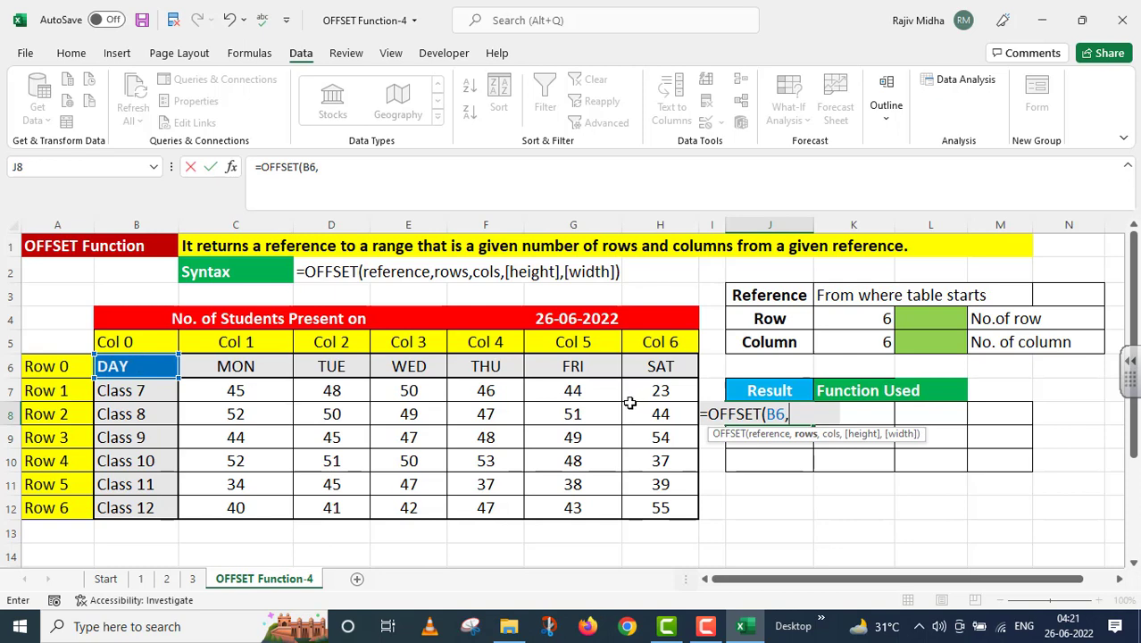
{"action": "left_click", "coordinate": [859, 318]}
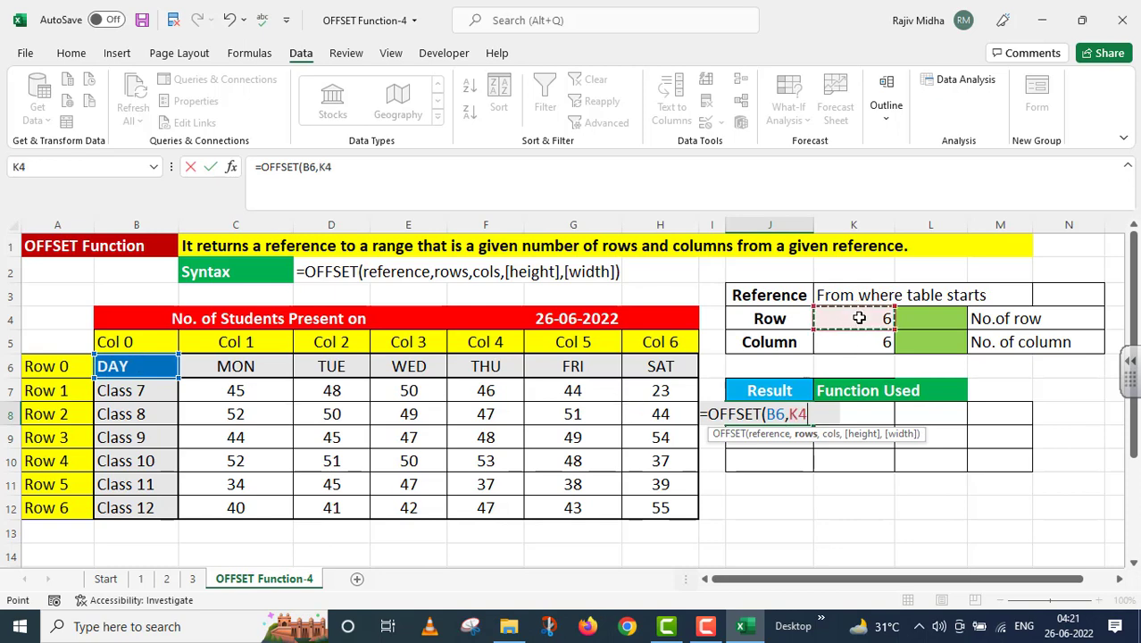
{"action": "key", "text": "F4"}
{"action": "type", "text": ","}
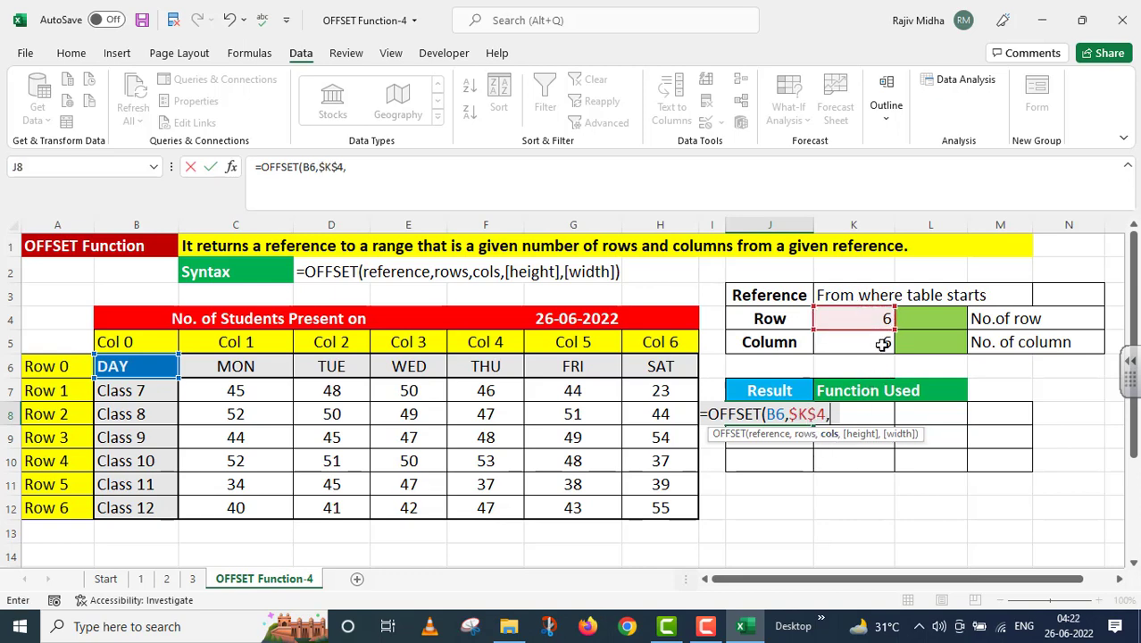
{"action": "left_click", "coordinate": [882, 345]}
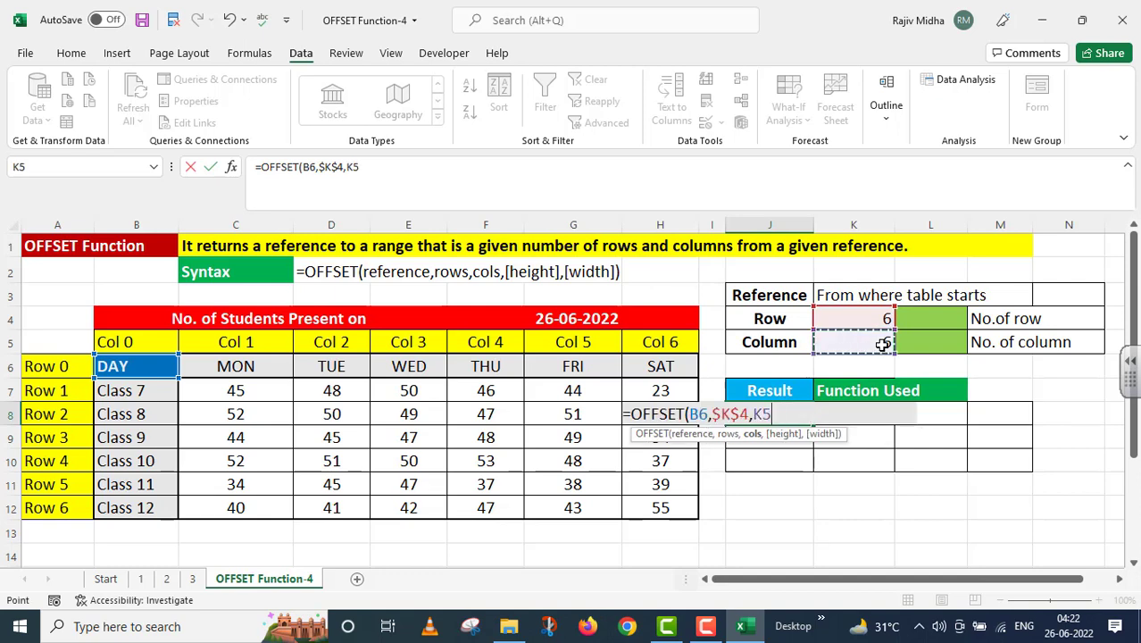
{"action": "key", "text": "F4"}
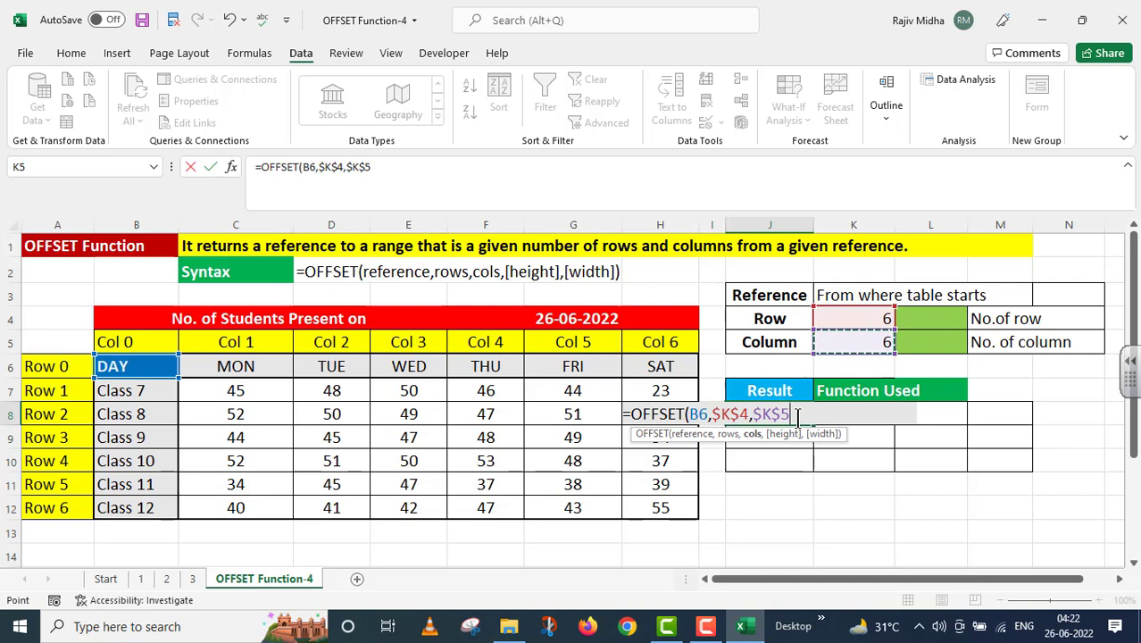
Complete the OFFSET formula in J8 with height -3 and width -4
{"action": "type", "text": ","}
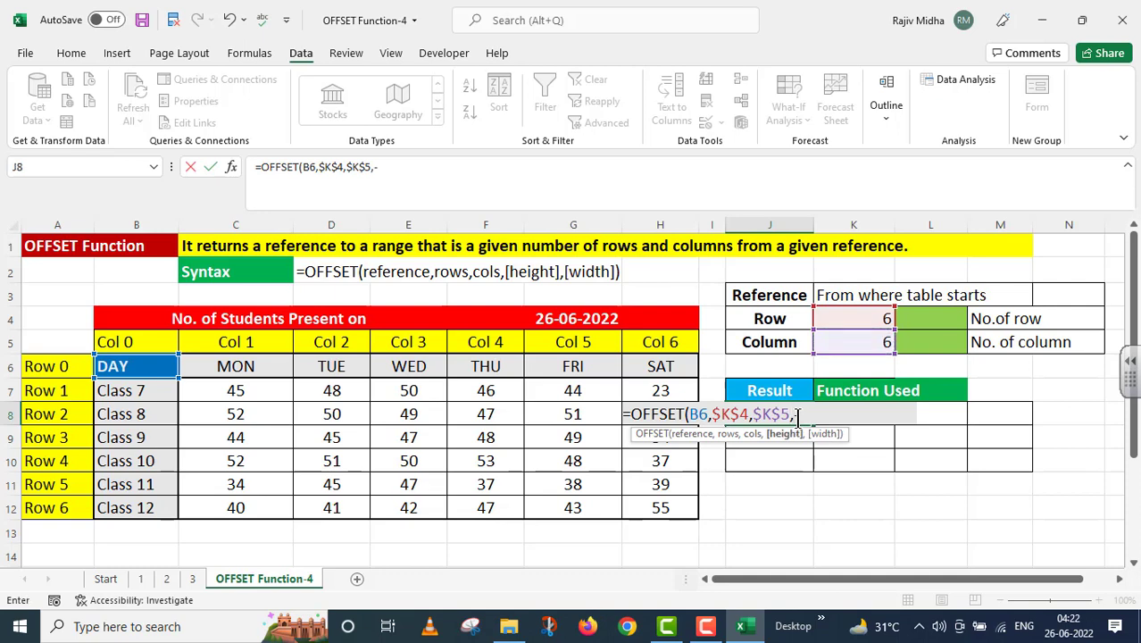
{"action": "type", "text": "-3"}
{"action": "type", "text": ","}
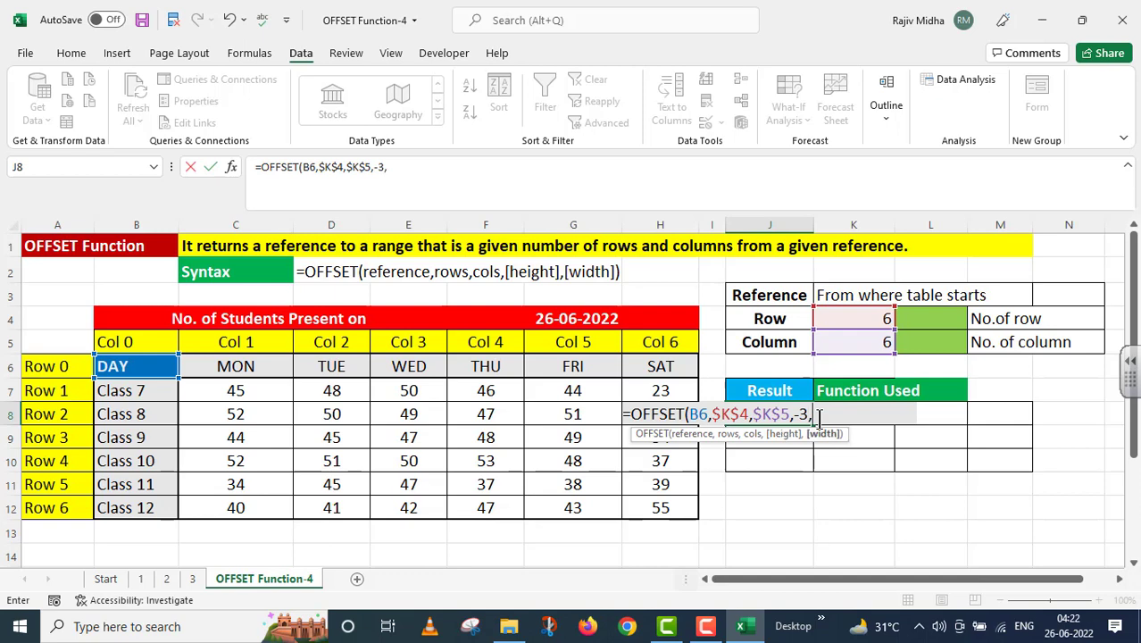
{"action": "type", "text": "-4)"}
{"action": "key", "text": "Return"}
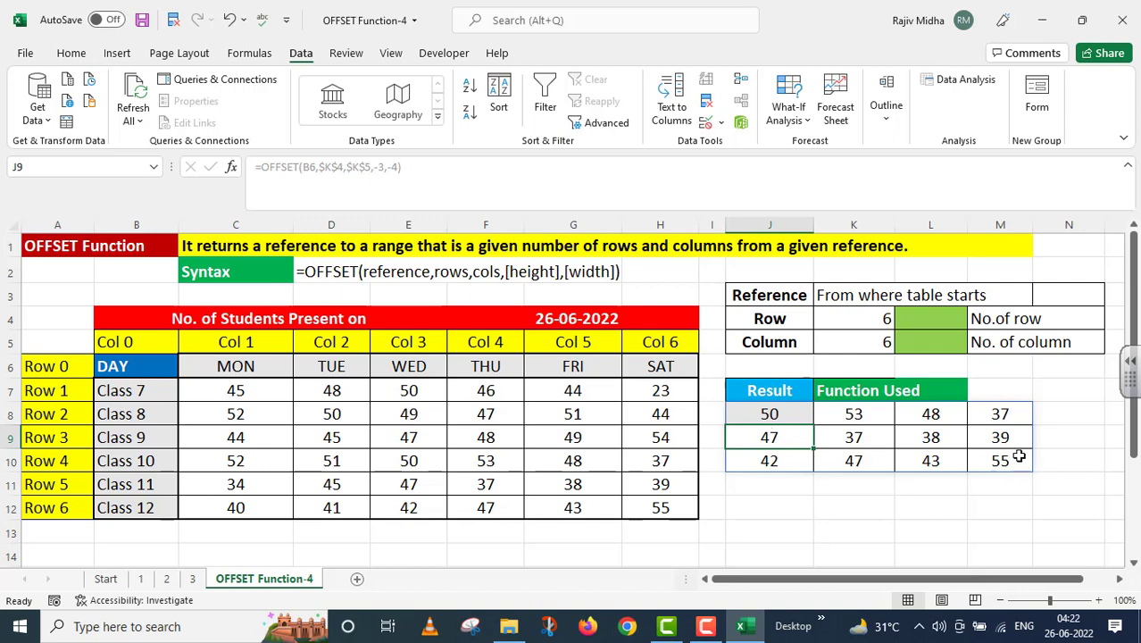
Copy the OFFSET formula from J8 into J12 as plain text by prefixing it with an apostrophe
{"action": "left_click", "coordinate": [769, 416]}
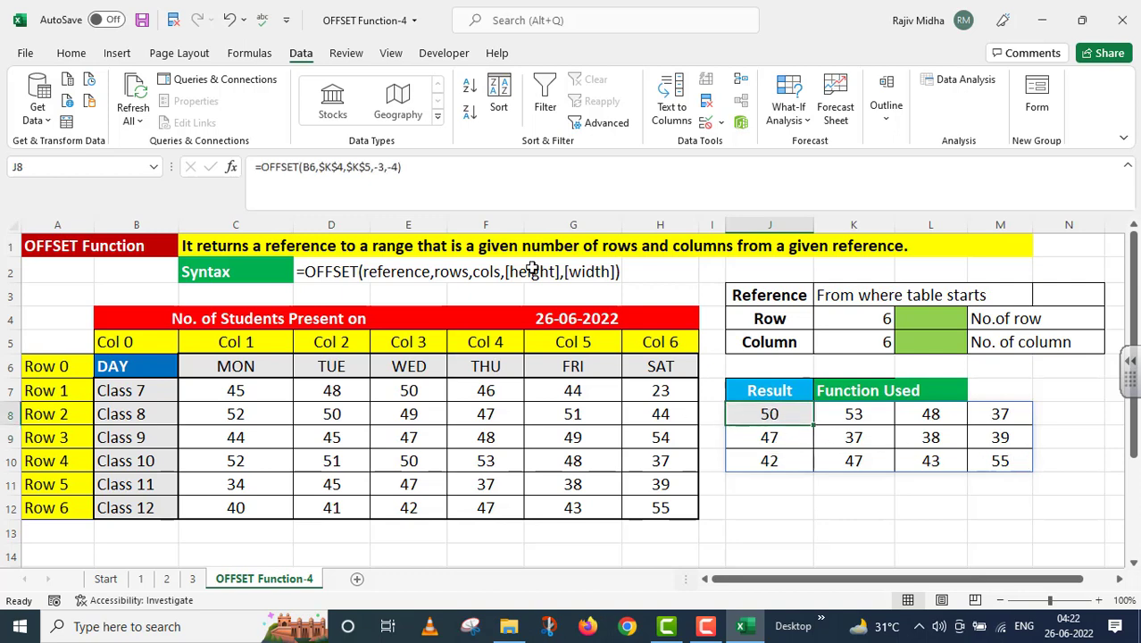
{"action": "left_click", "coordinate": [435, 173]}
{"action": "left_click_drag", "start_coordinate": [435, 169], "coordinate": [198, 183]}
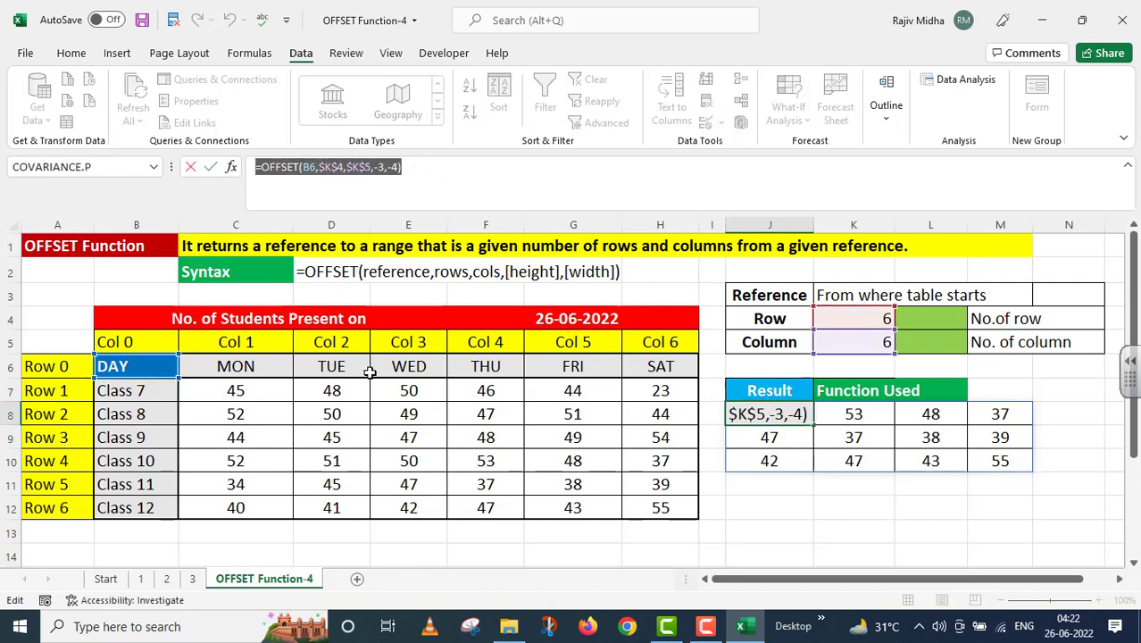
{"action": "key", "text": "Return"}
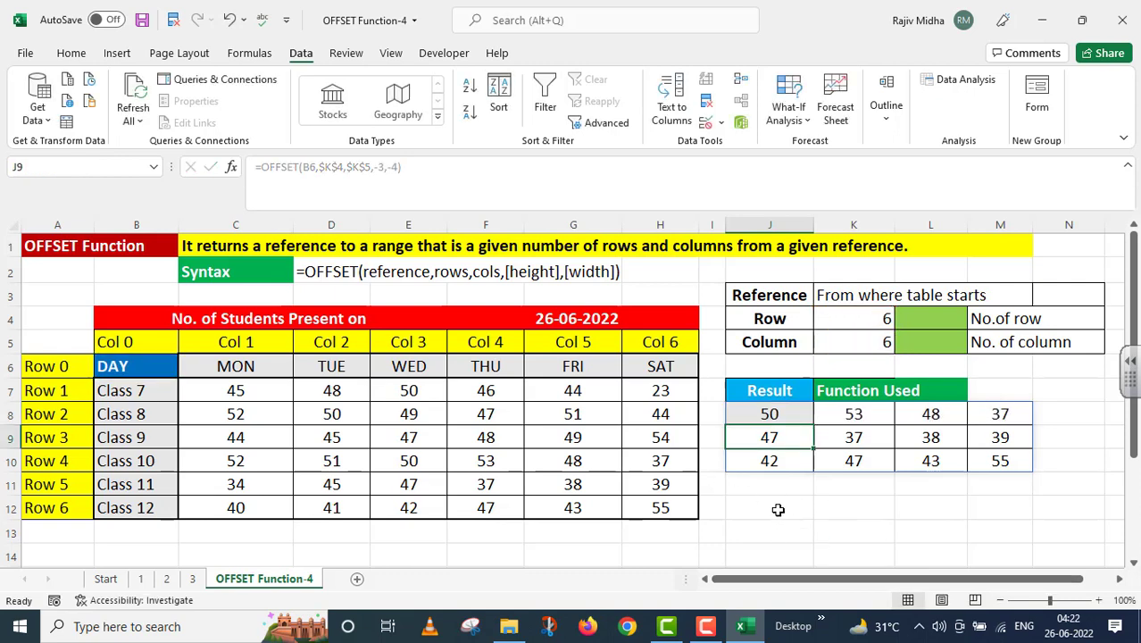
{"action": "double_click", "coordinate": [779, 510]}
{"action": "key", "text": "ctrl+v"}
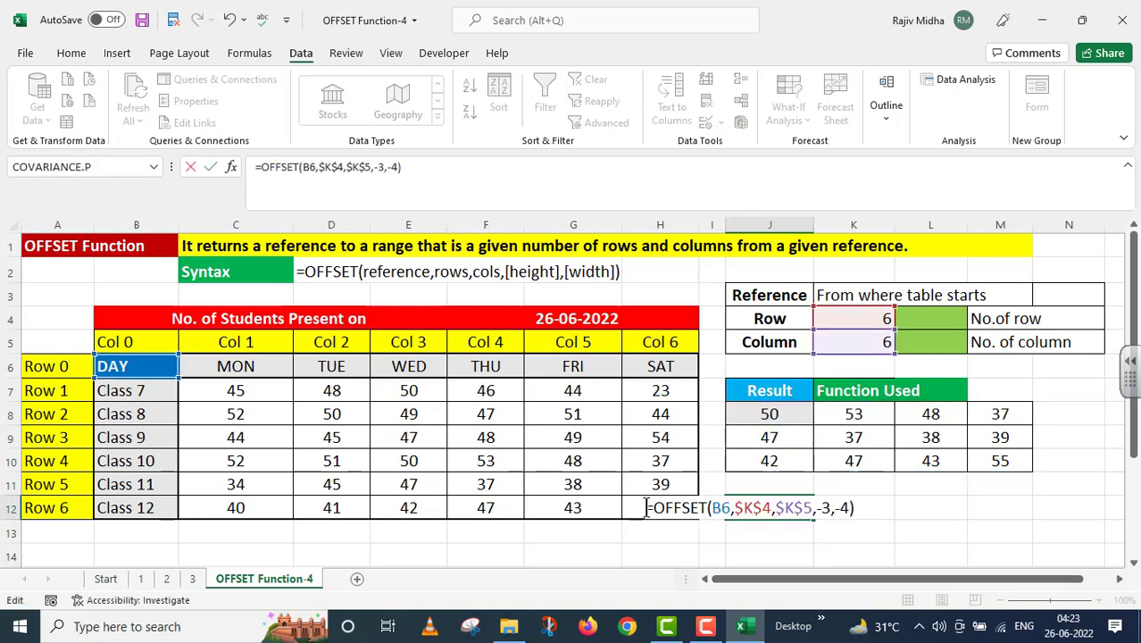
{"action": "key", "text": "Home"}
{"action": "type", "text": "'"}
{"action": "key", "text": "Return"}
Move the formula text from J12 one cell over to K12
{"action": "left_click", "coordinate": [764, 507]}
{"action": "left_click_drag", "start_coordinate": [763, 496], "coordinate": [865, 504]}
{"action": "left_click", "coordinate": [989, 525]}
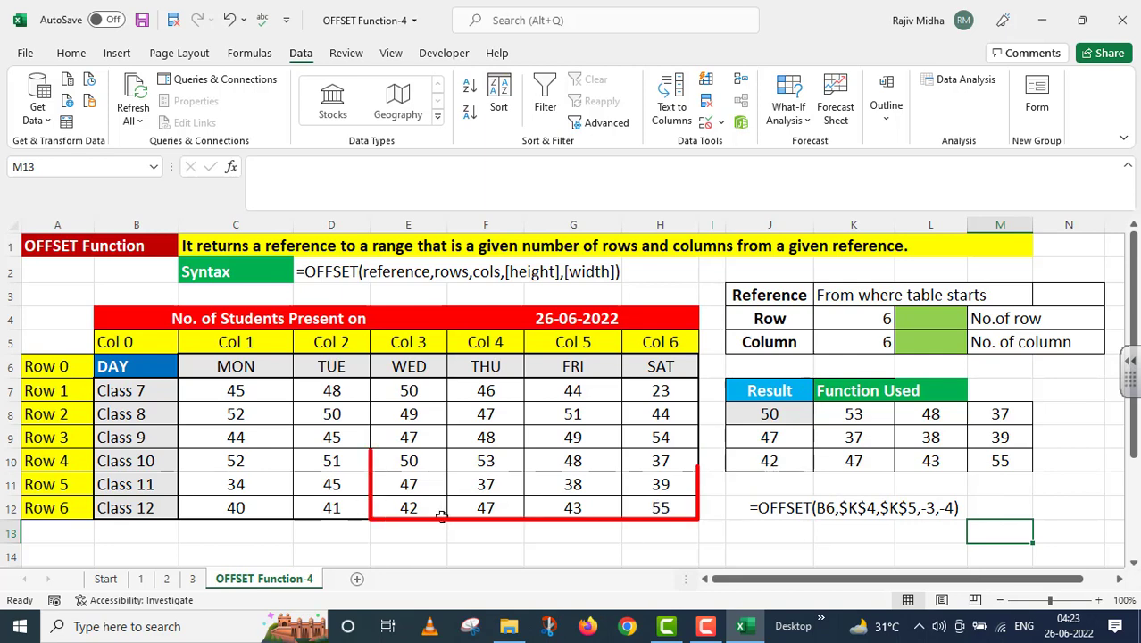
Examine the source range E10:H12 by tracing four columns back from H12 along row 12 and three rows up in columns H and F
{"action": "left_click", "coordinate": [660, 508]}
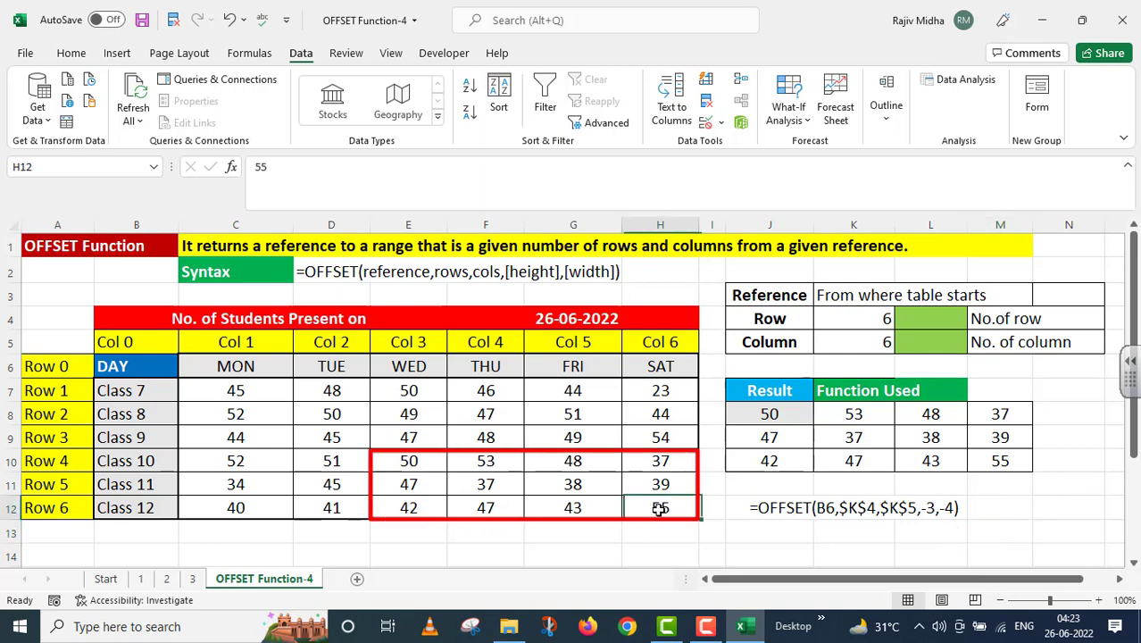
{"action": "left_click", "coordinate": [576, 508]}
{"action": "left_click", "coordinate": [489, 507]}
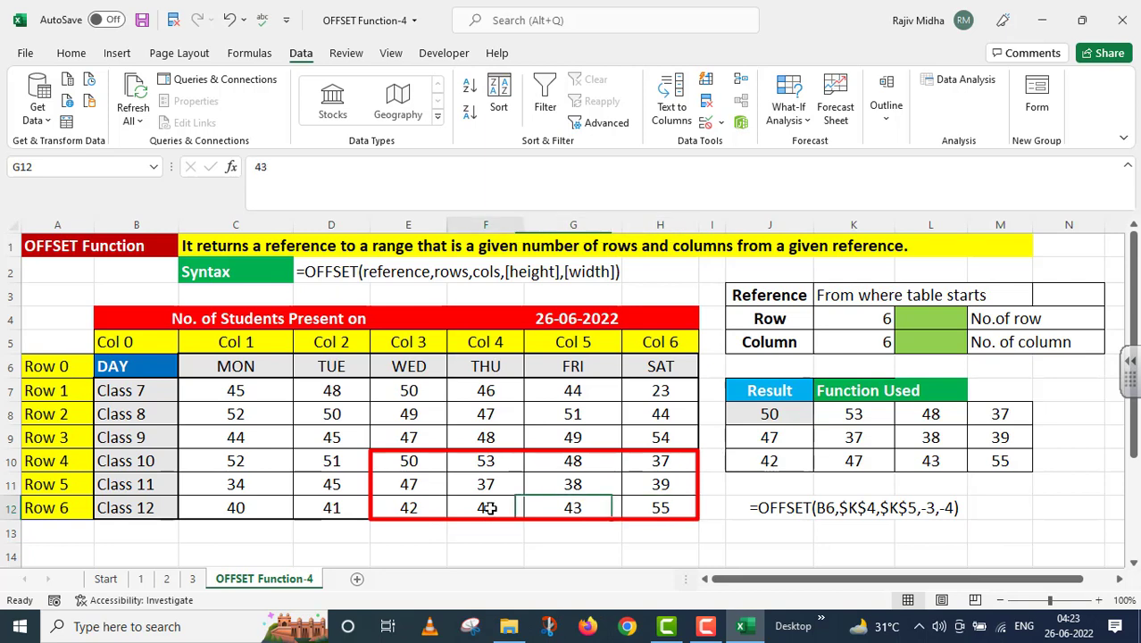
{"action": "left_click", "coordinate": [409, 508]}
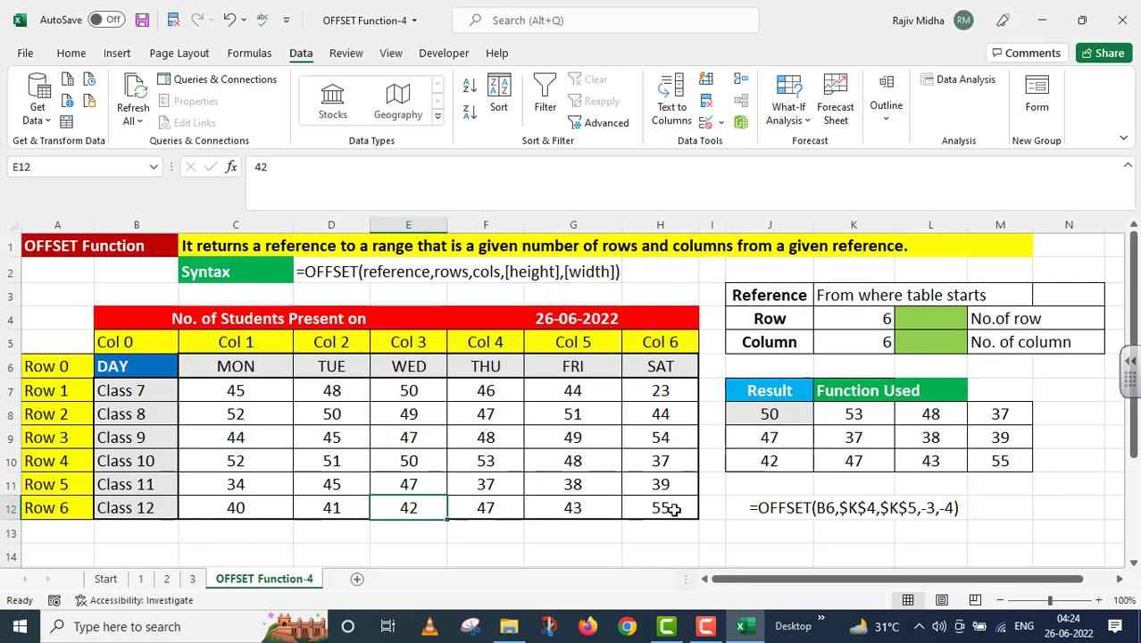
{"action": "left_click_drag", "start_coordinate": [660, 507], "coordinate": [660, 465]}
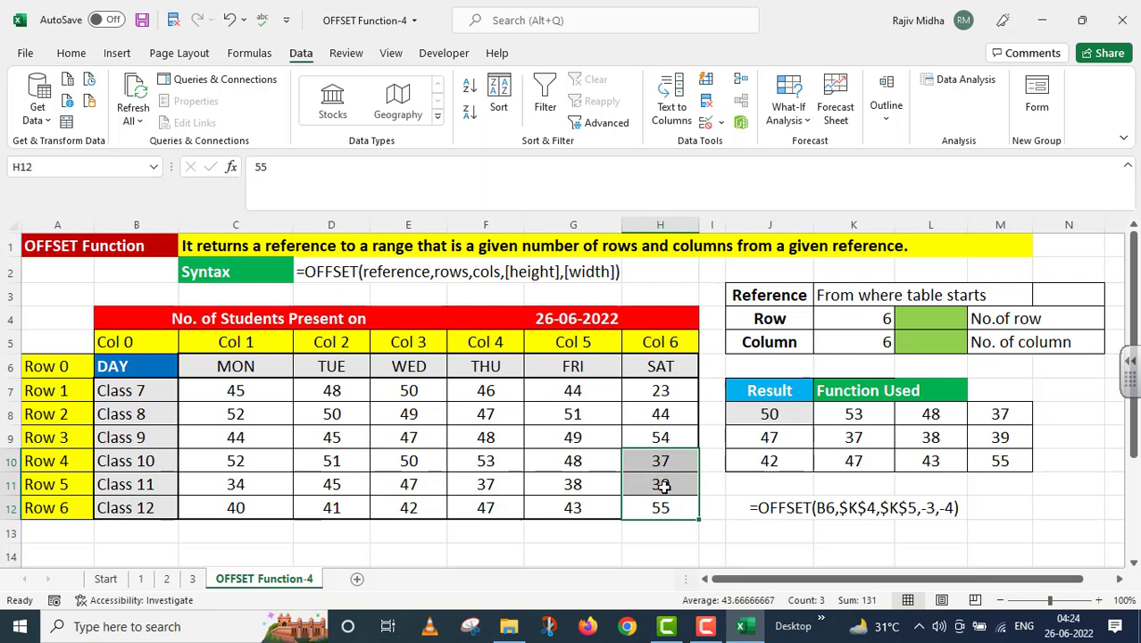
{"action": "left_click", "coordinate": [492, 506]}
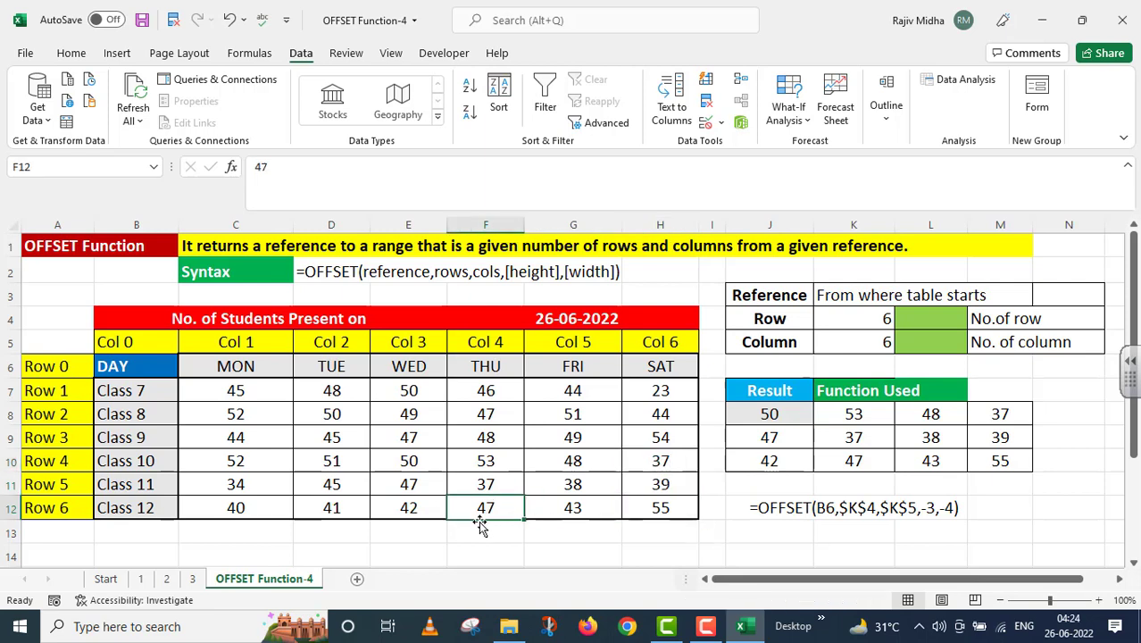
{"action": "left_click_drag", "start_coordinate": [487, 502], "coordinate": [486, 463]}
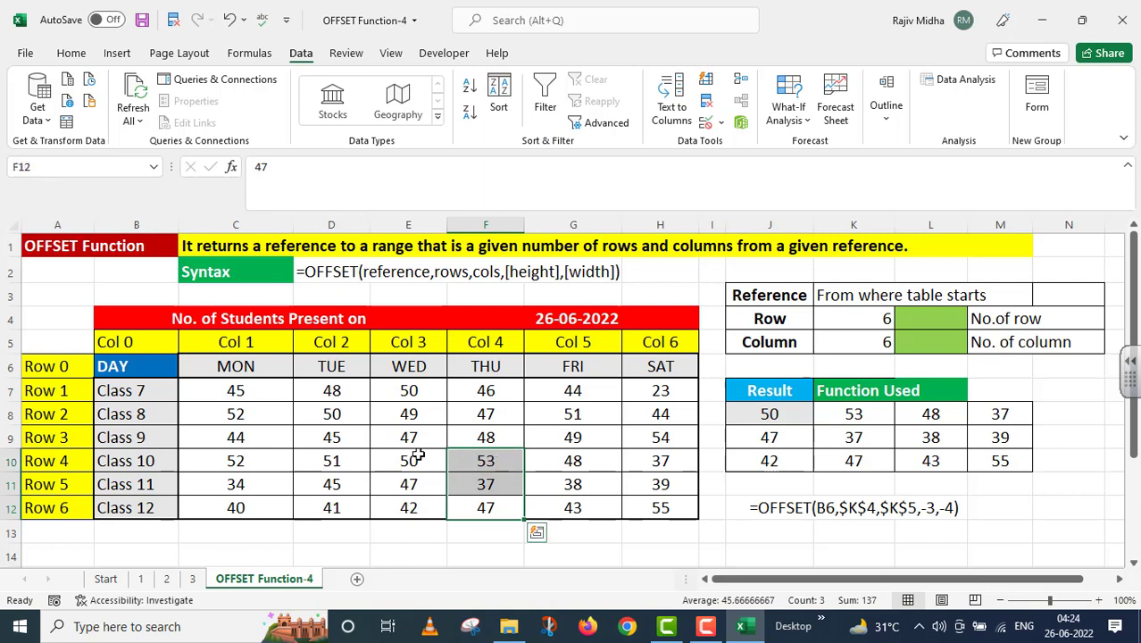
{"action": "left_click", "coordinate": [770, 507]}
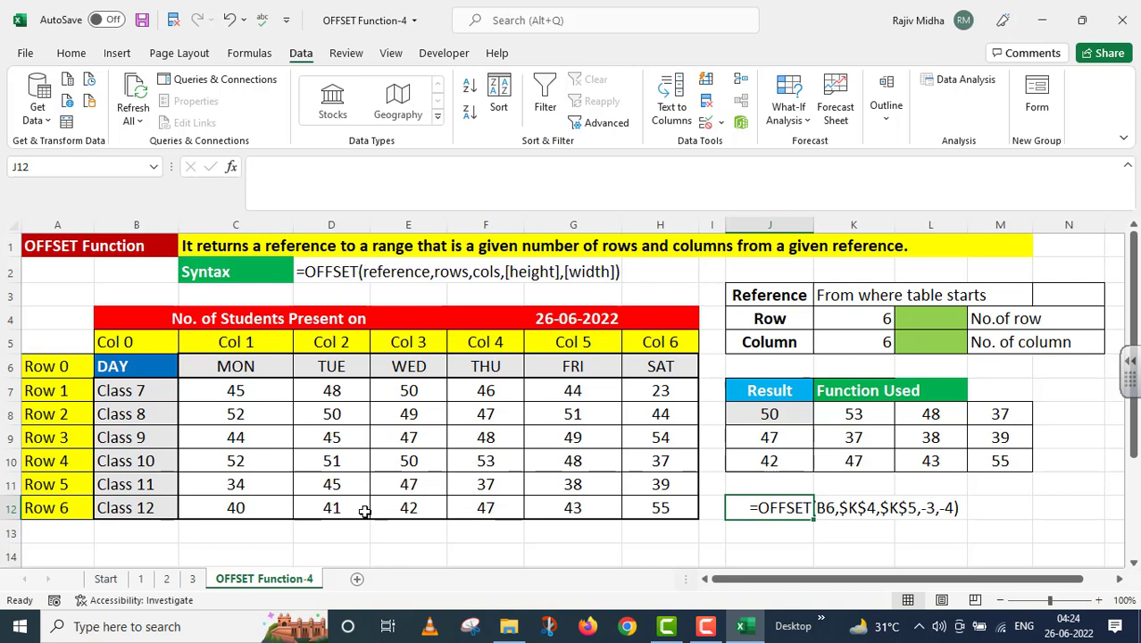
{"action": "left_click", "coordinate": [655, 511]}
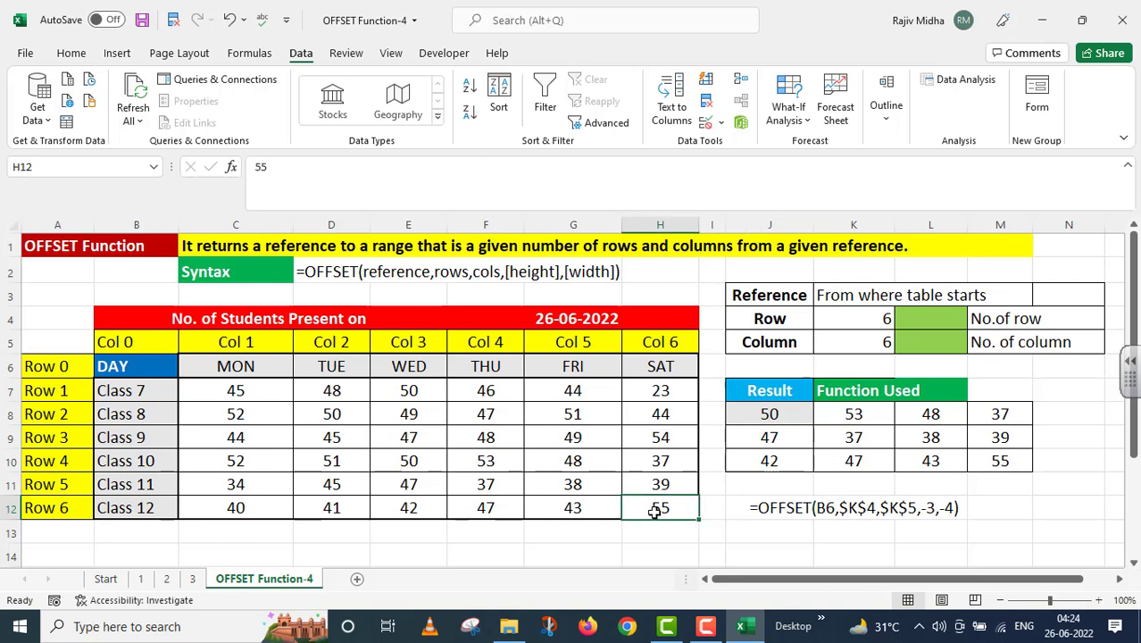